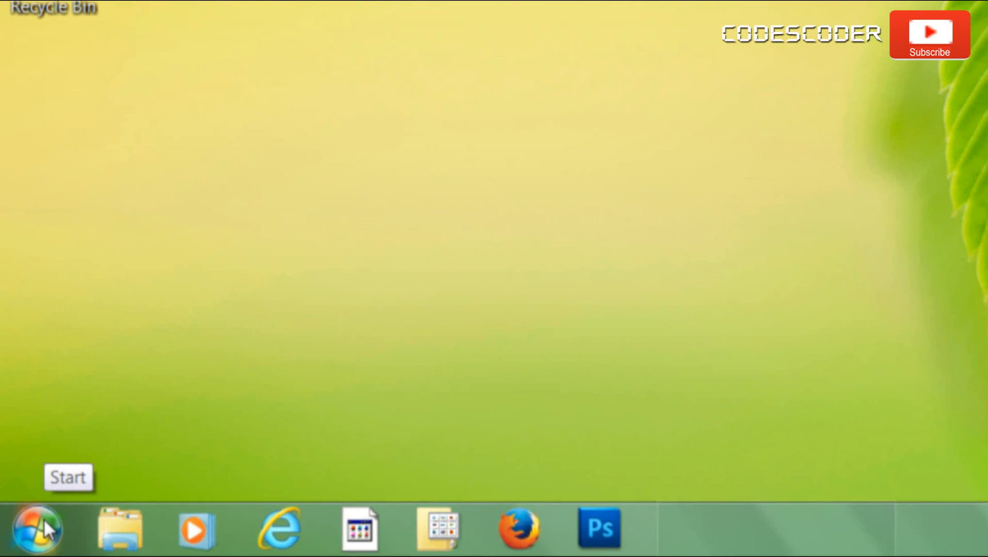
Step: Launch Command Prompt as administrator from the Start menu search
left_click(38, 527)
type("co")
type("mma")
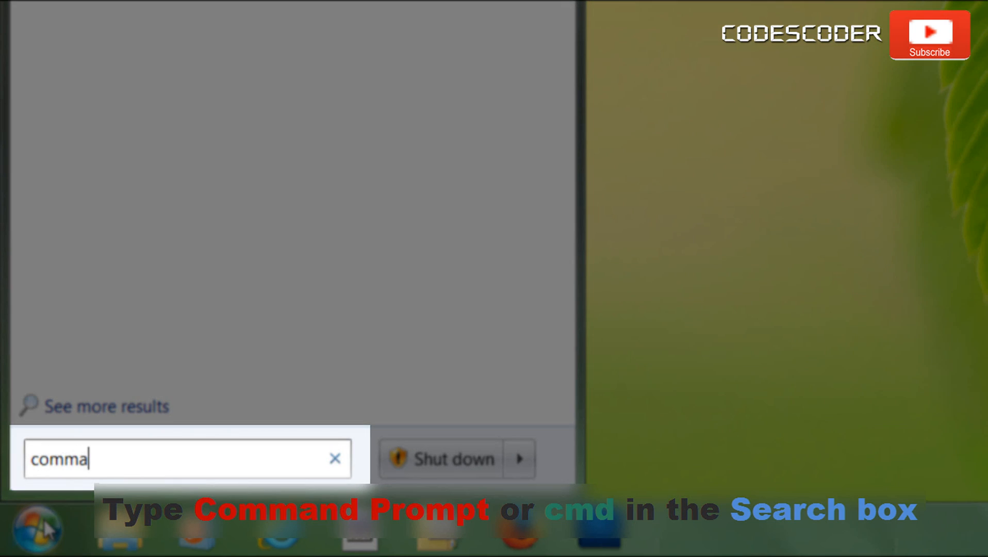
type("nd prompt")
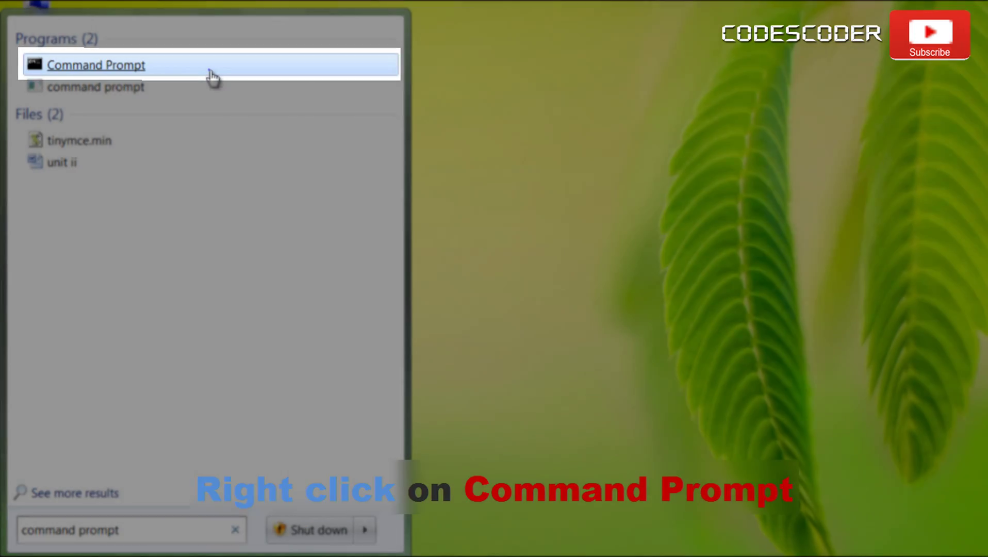
right_click(213, 73)
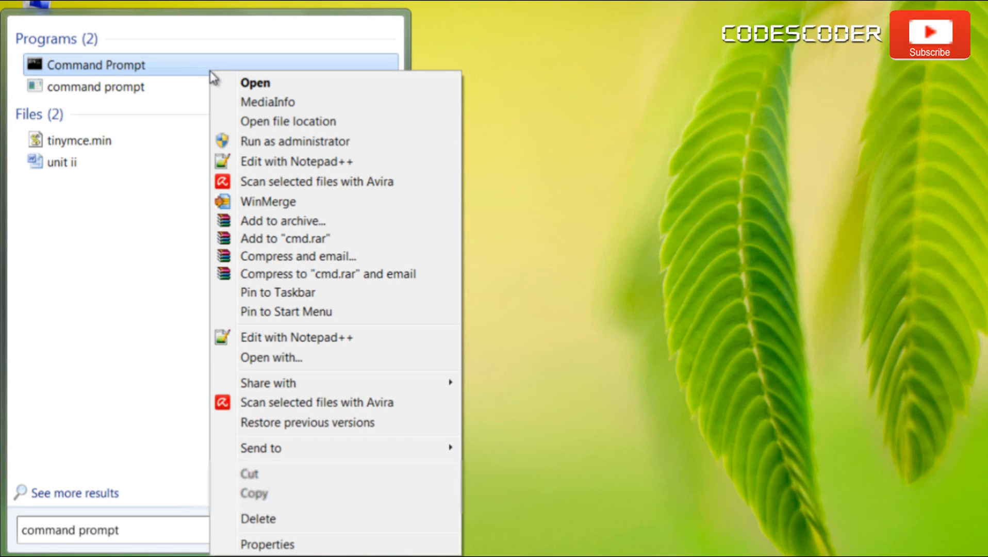
left_click(255, 145)
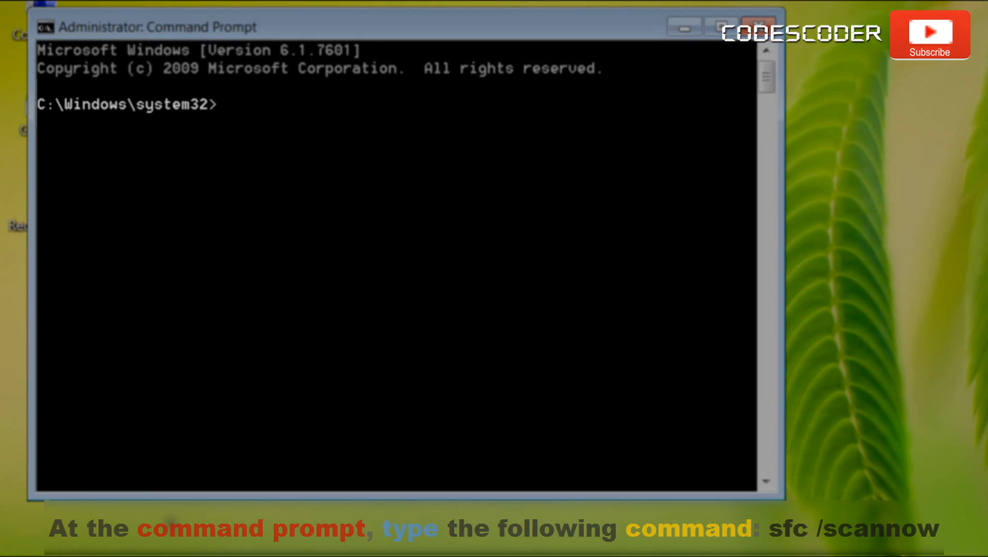
type("sfc /")
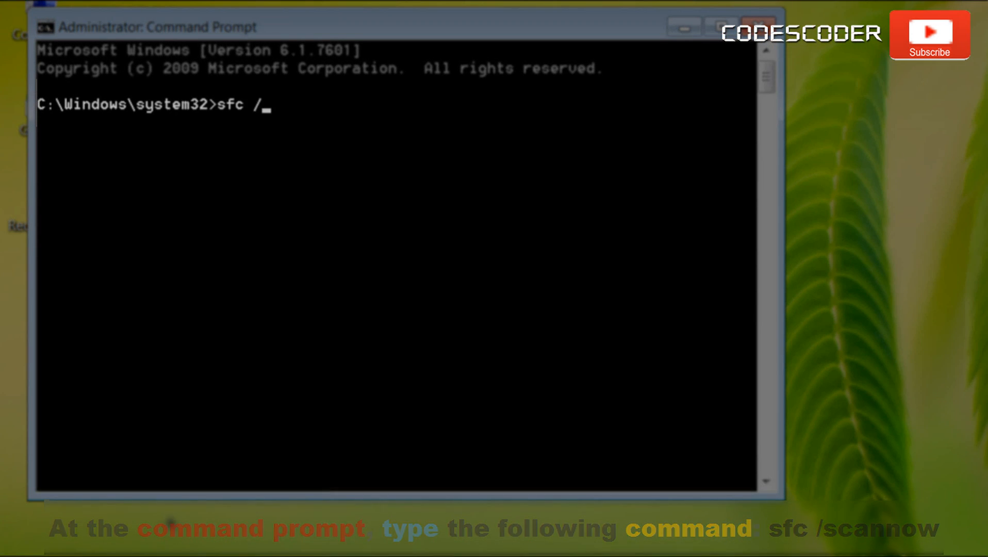
type("scannow")
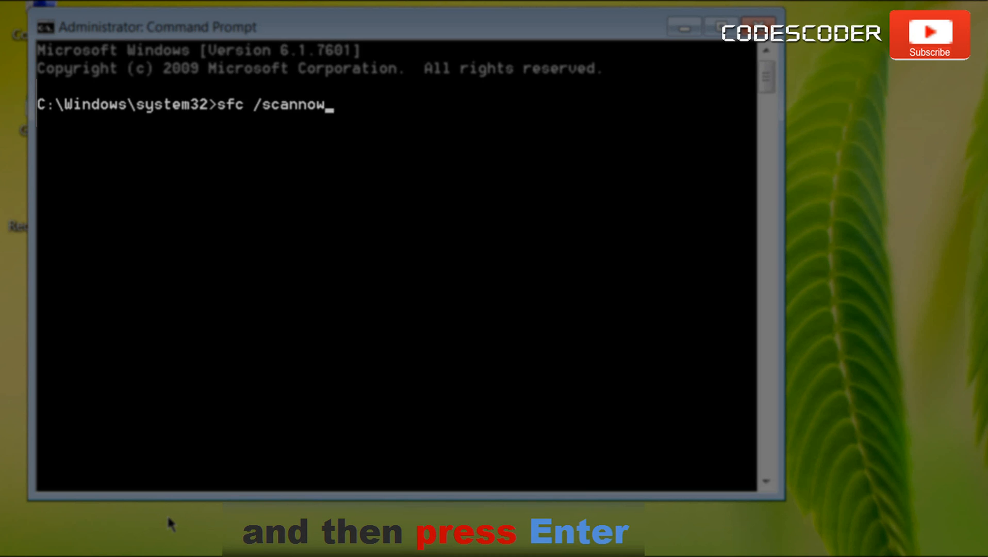
Step: Run sfc /scannow and let the system file verification reach 100%
key("Return")
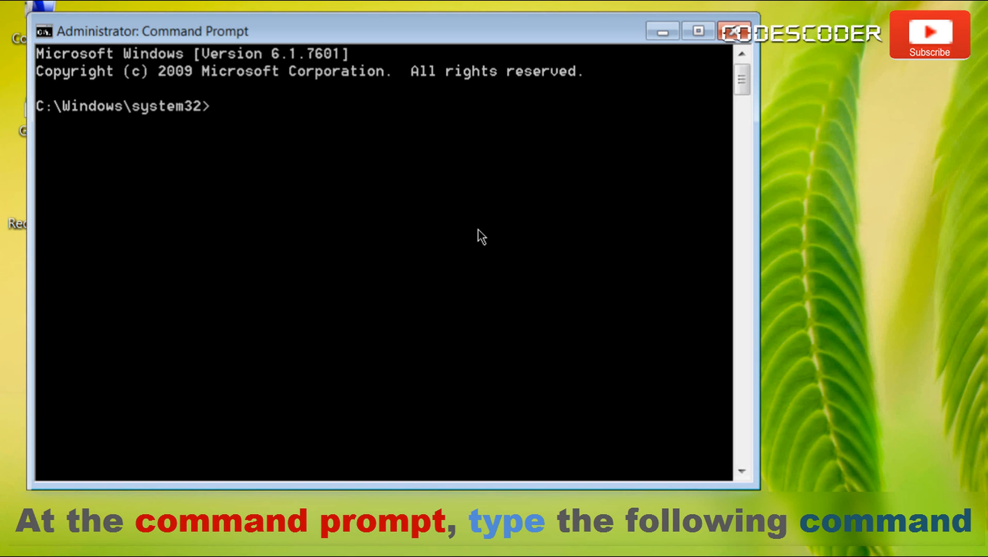
type("find")
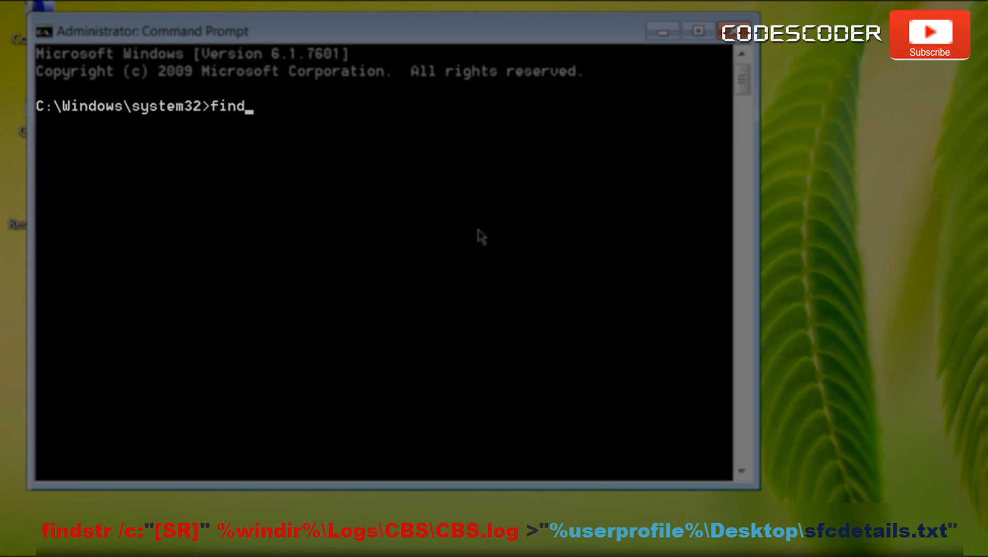
type("str /")
type("c")
type(":\"[SR]\" %windir%\\Logs\\CBS\\CBS.log >\"%userprofile%\\Desktop\\sfcdetails.txt\"")
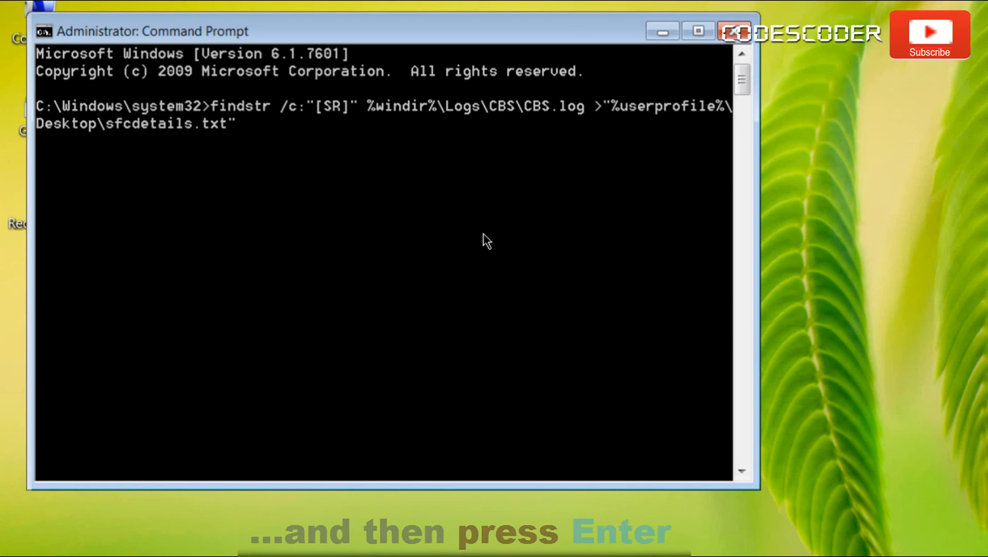
Step: Run findstr to extract the [SR] lines from CBS.log into sfcdetails.txt on the desktop
key("Return")
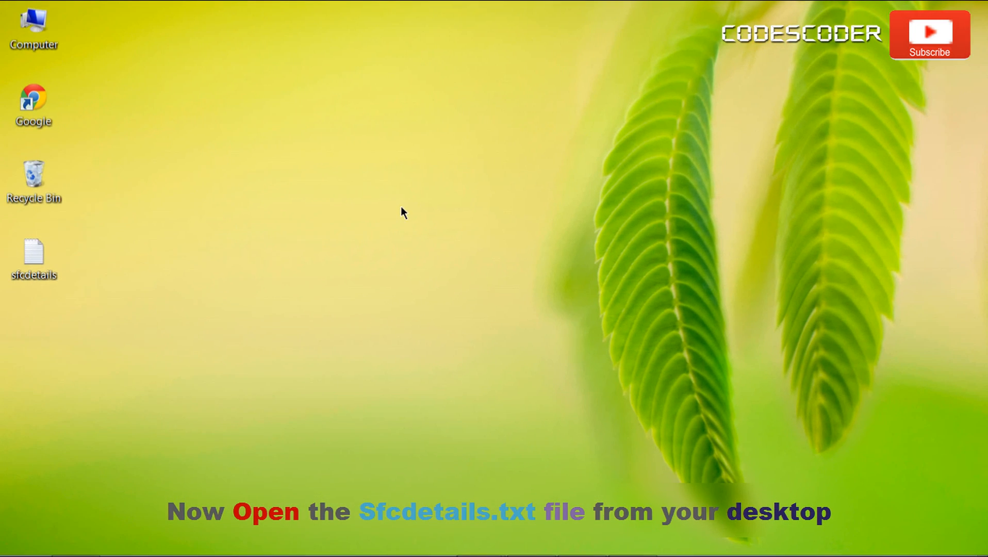
Step: Read sfcdetails.txt in Notepad to the msvcp100.dll corruption entry, then minimize it
double_click(50, 263)
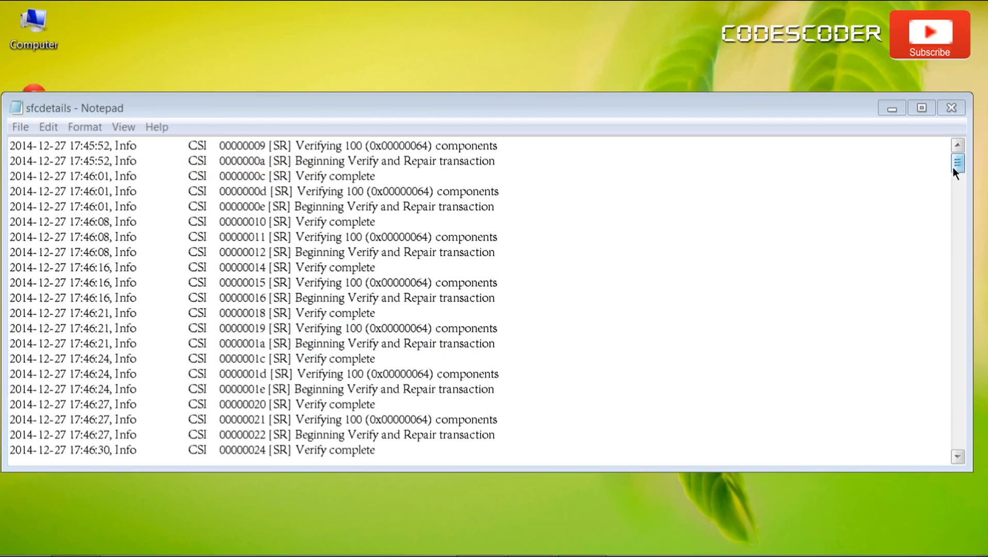
left_click_drag(958, 164, 961, 439)
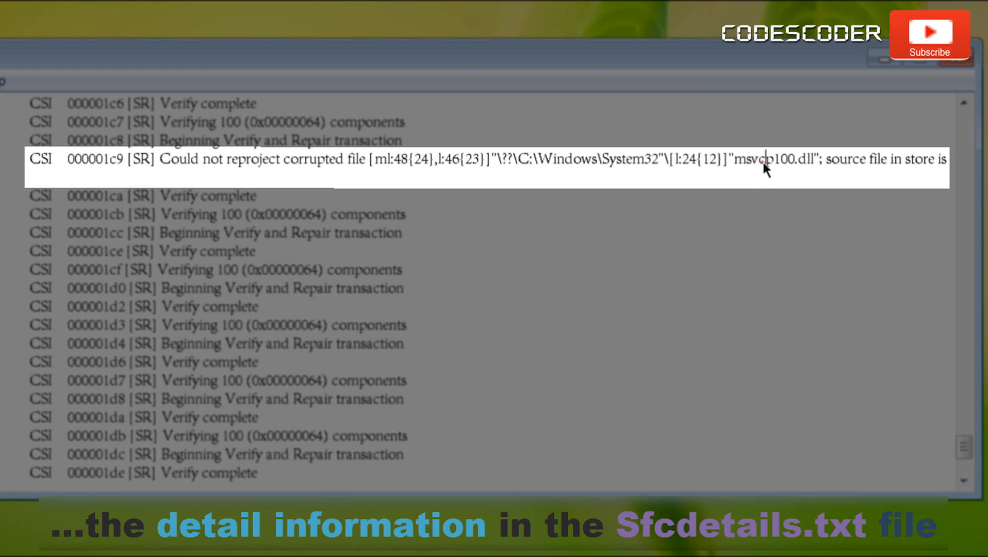
double_click(762, 160)
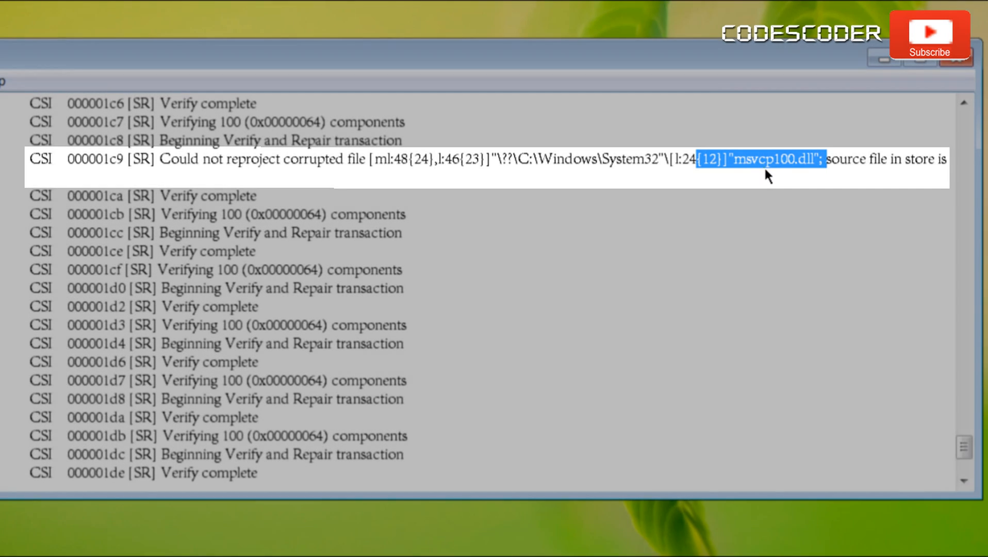
left_click(767, 176)
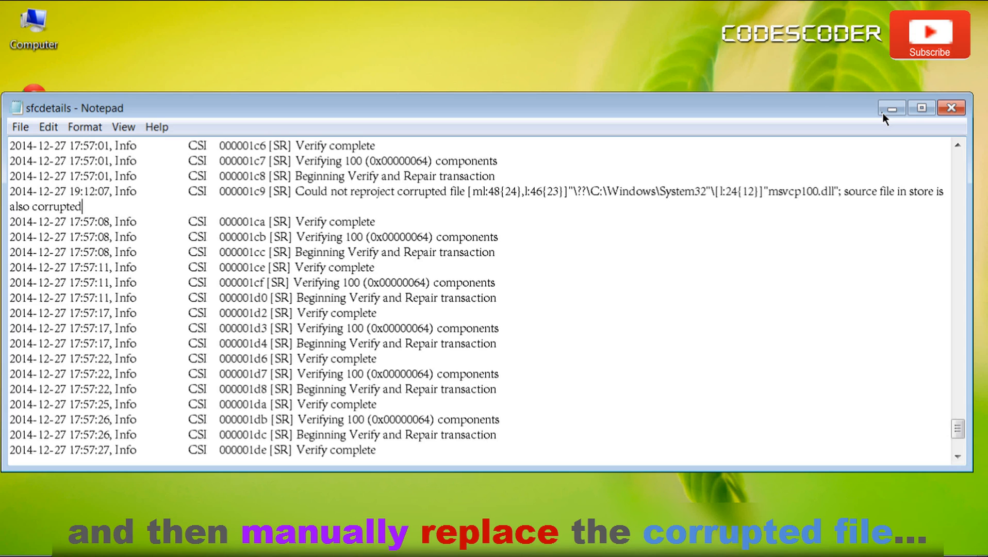
left_click(884, 113)
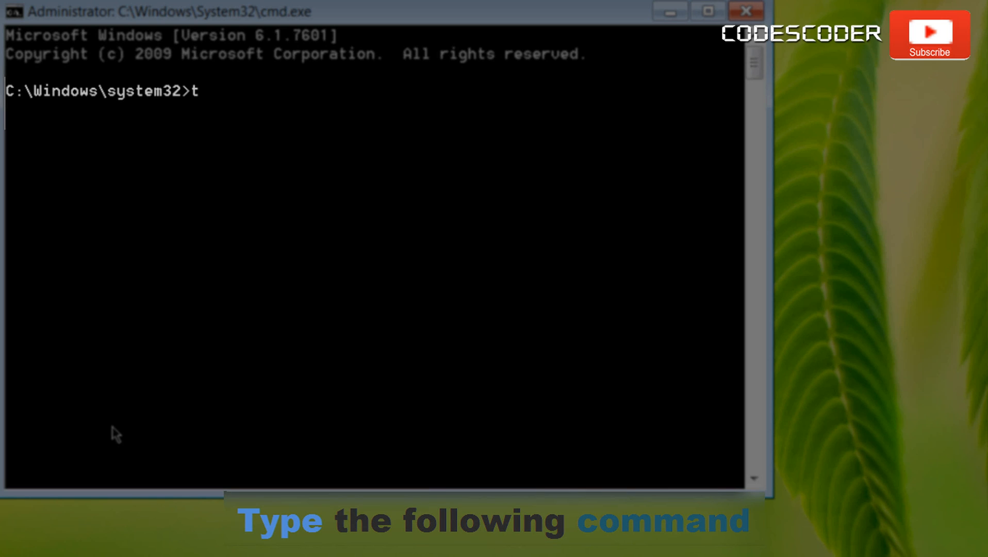
type("ke")
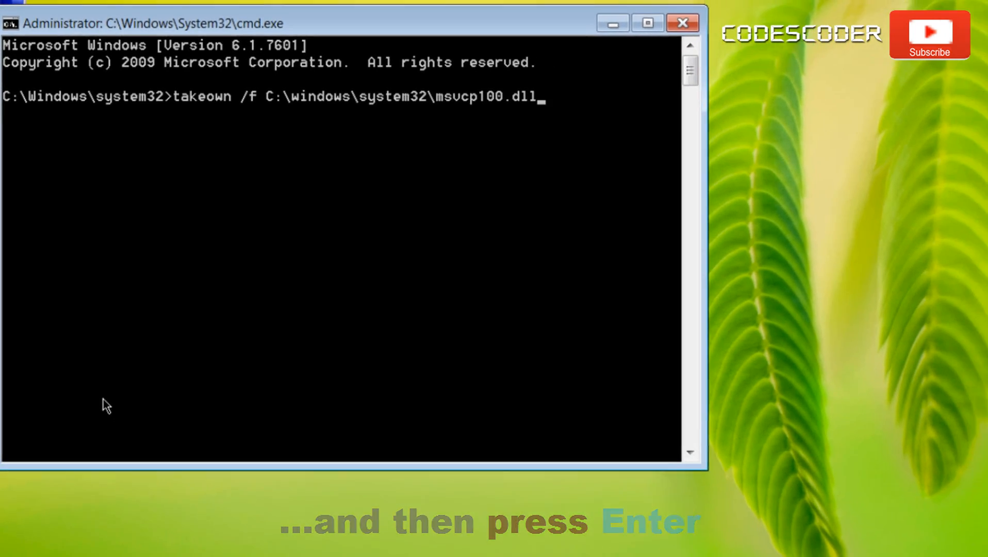
Step: Take ownership of C:\windows\system32\msvcp100.dll with takeown, confirmed by SUCCESS
key("Return")
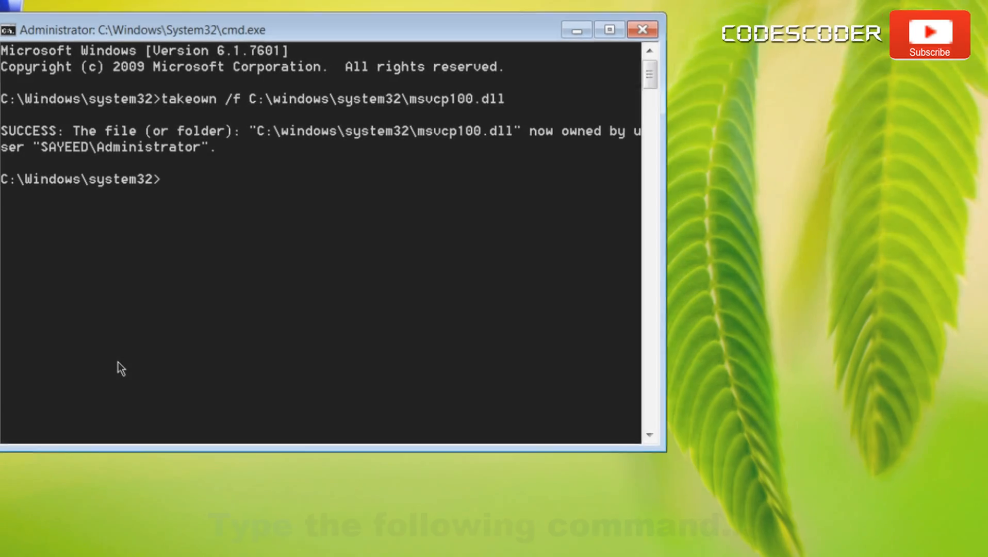
type("ic")
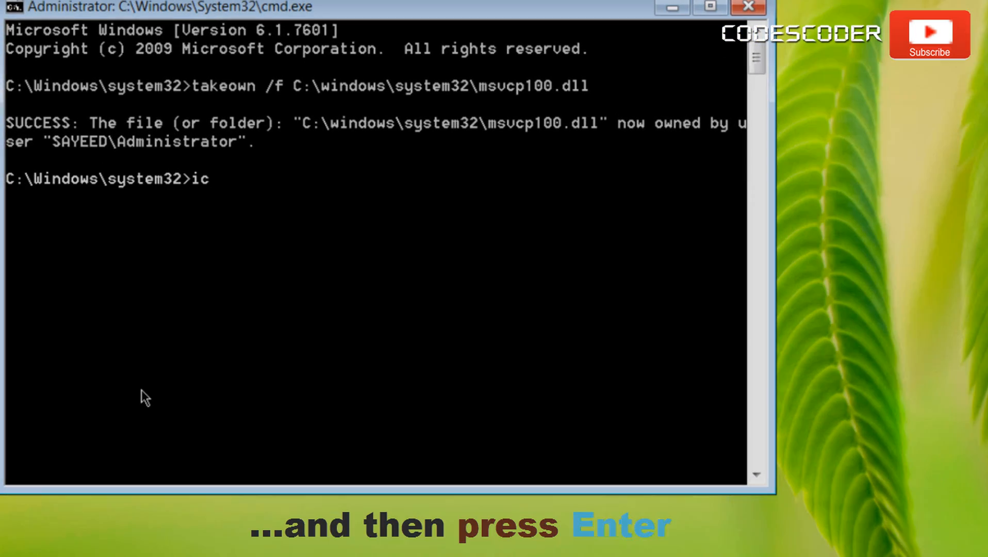
type("acls C:\\")
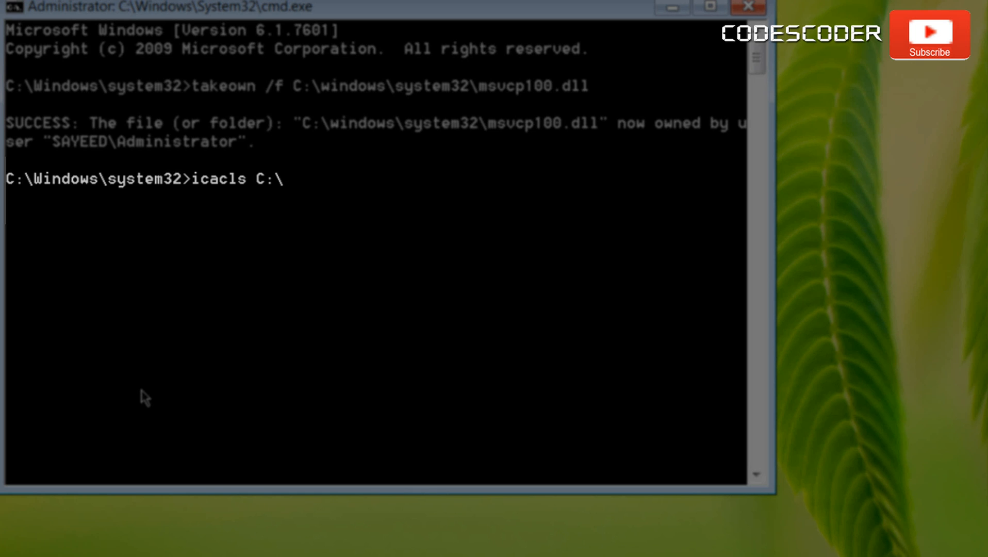
type("windows\\system32\\msvcp100.dll /grant administrators:F")
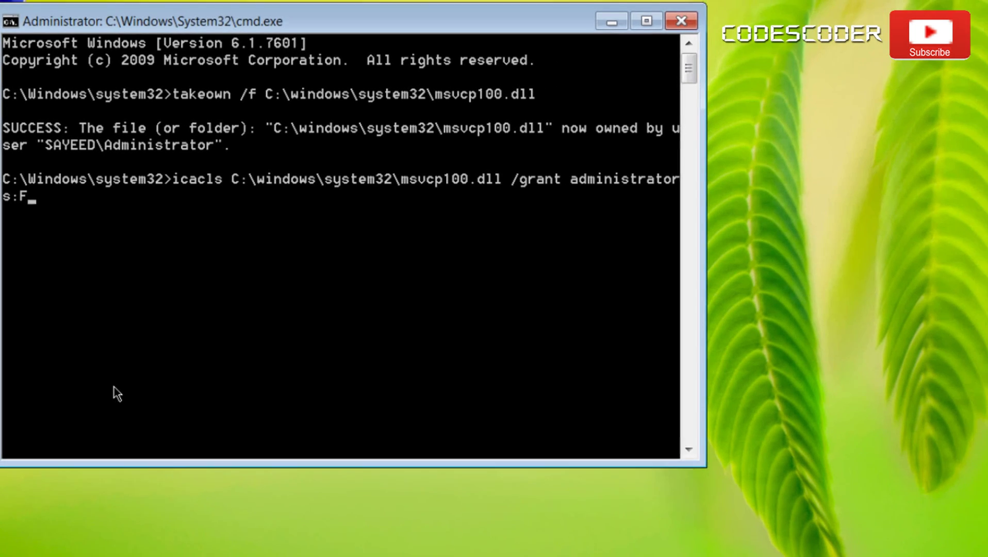
Step: Grant administrators full control of msvcp100.dll with icacls; 1 file processed, 0 failed
key("Return")
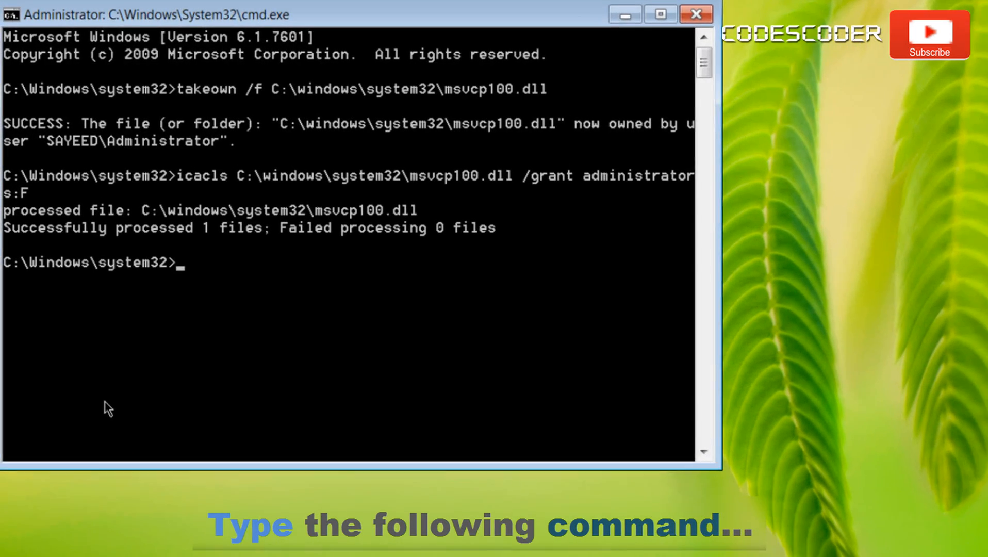
type("copy C:\\Users\\Administrator\\Desktop\\msvcp100.dll C:\\windows\\system32\\msvcp100.dll")
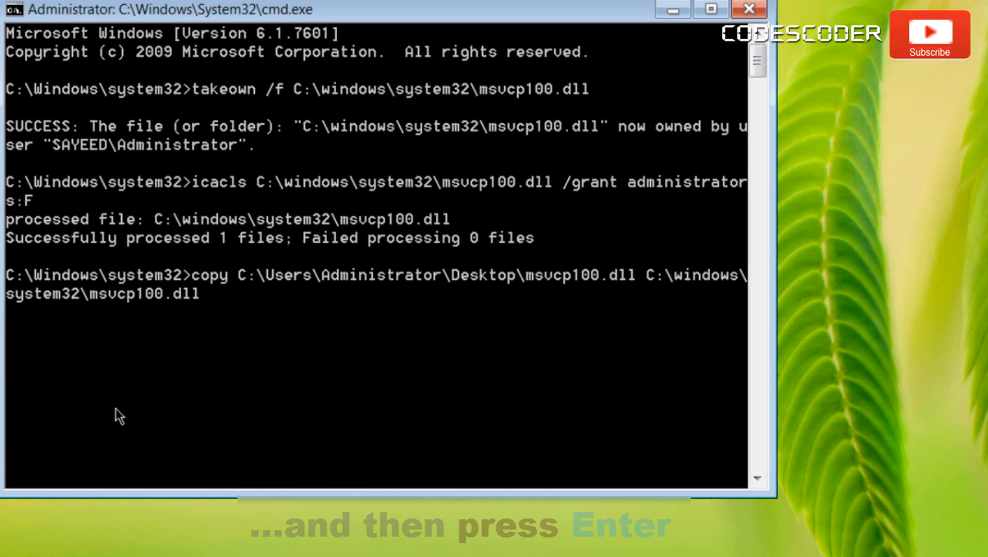
Step: Copy the desktop msvcp100.dll over system32, confirming Yes; it fails because the file is in use
key("Return")
type("Yes")
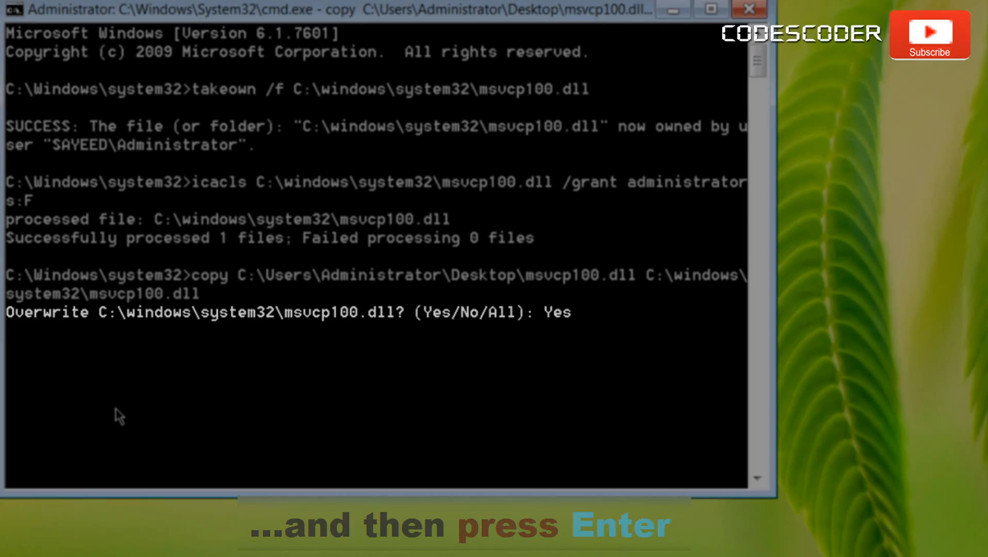
key("Return")
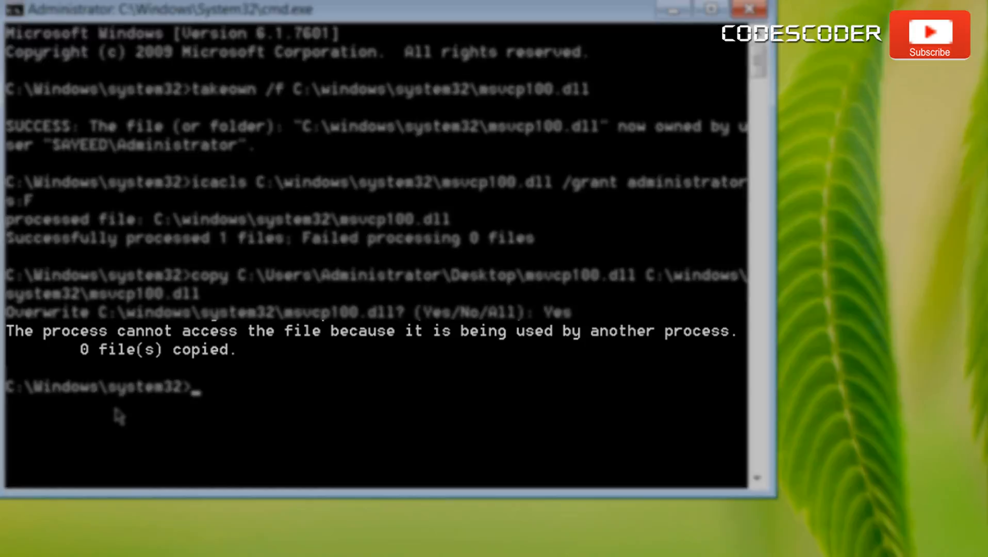